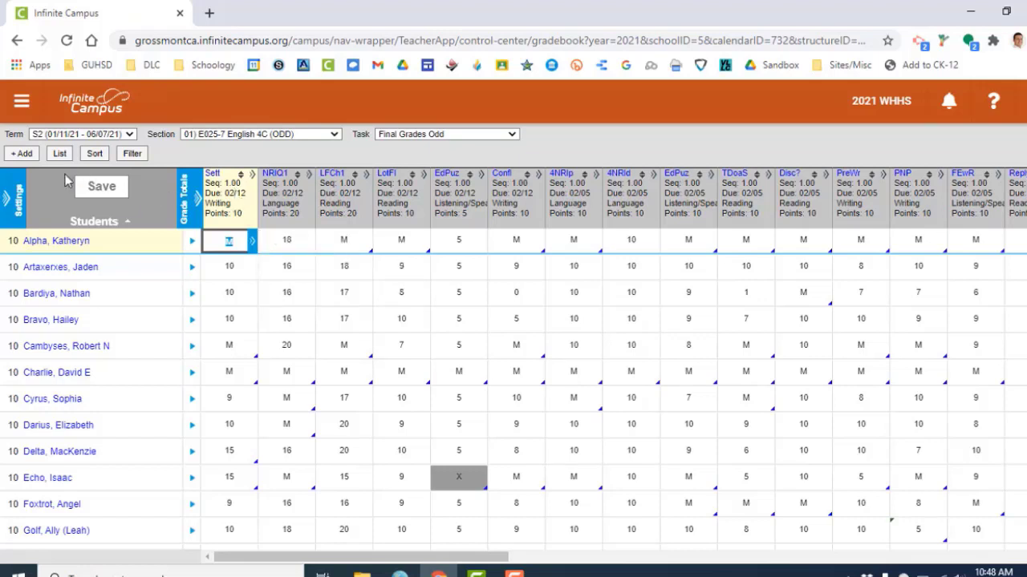
# Add a new assignment to the gradebook titled "Example Assign".
pyautogui.click(20, 156)
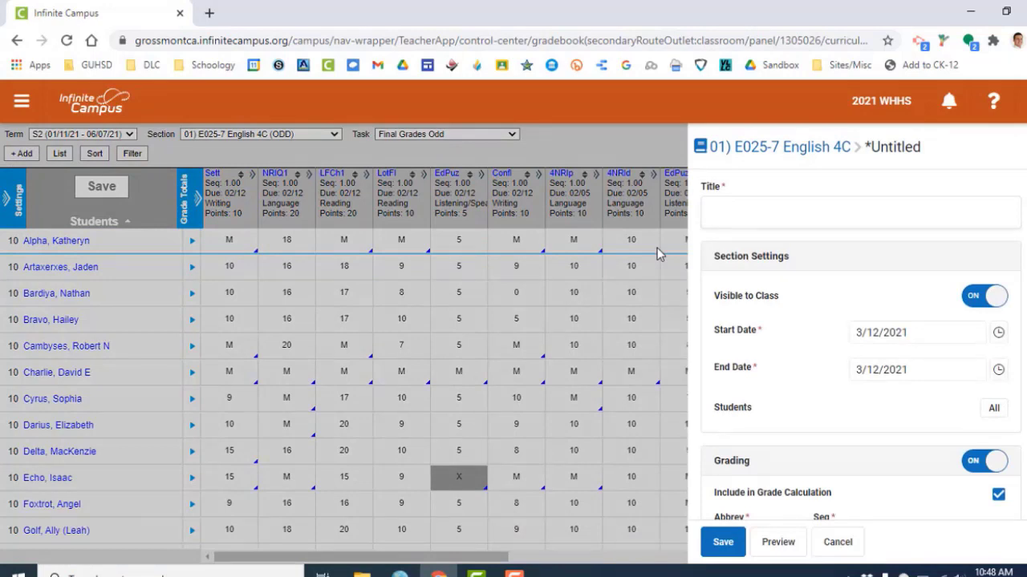
pyautogui.write('Example ')
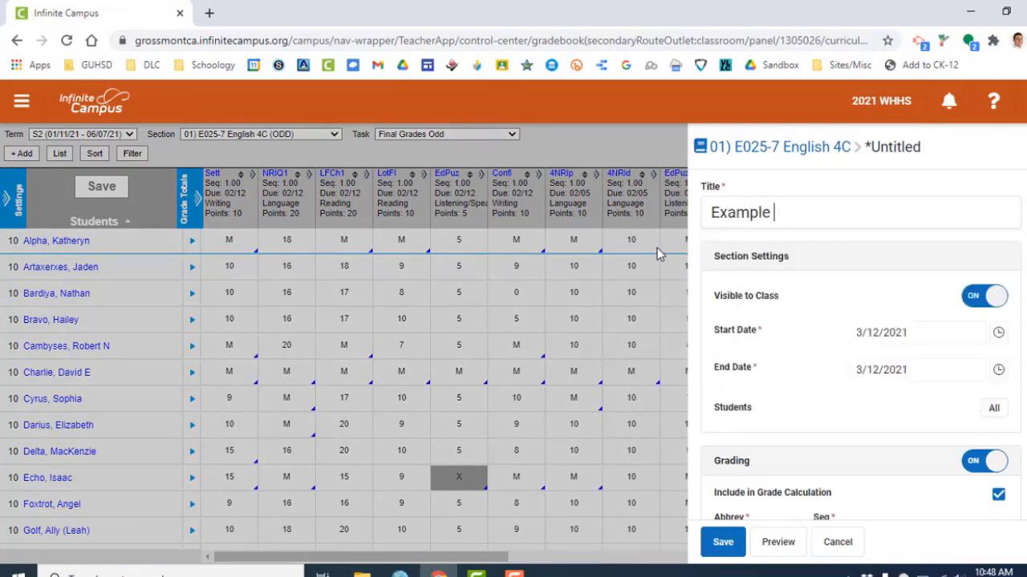
pyautogui.write('Assign')
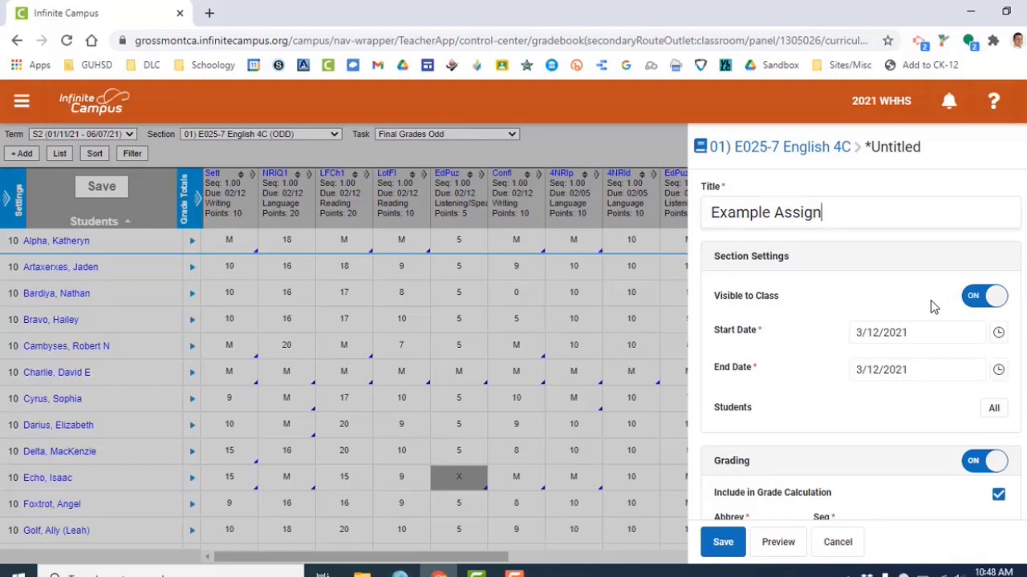
# Set the assignment's category to Listening/Speaking.
pyautogui.scroll(-1, 892, 327)
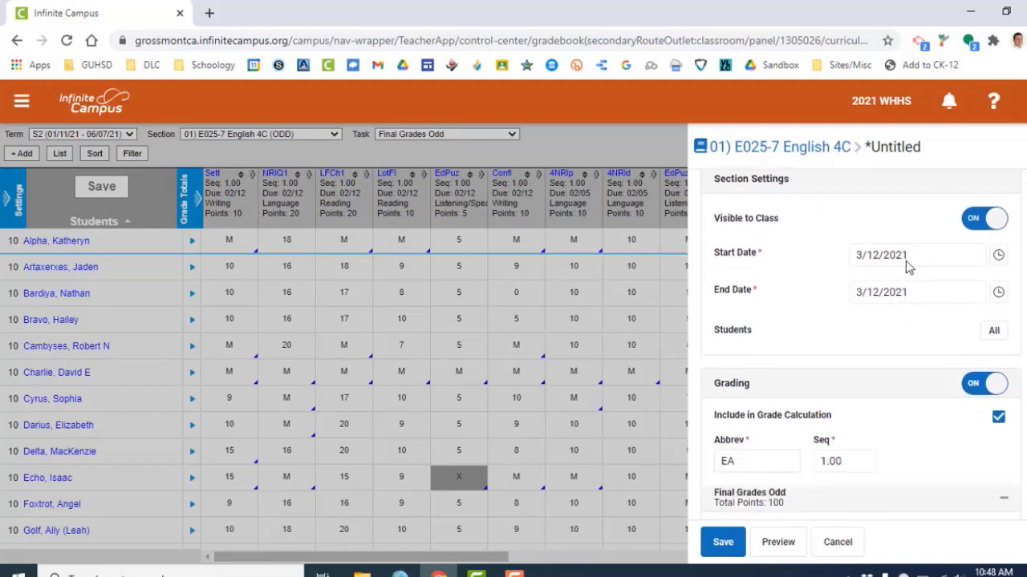
pyautogui.scroll(-1, 920, 282)
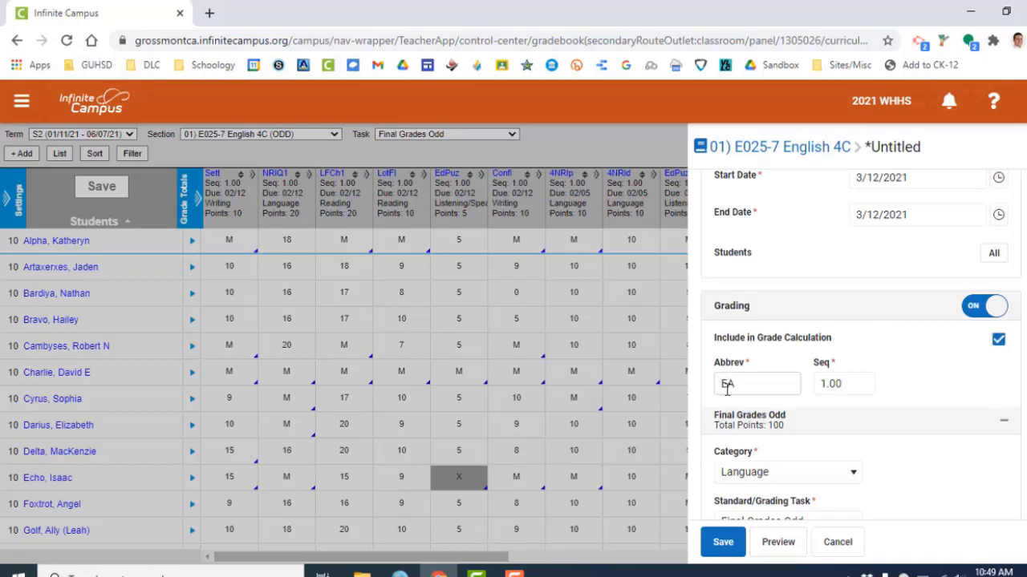
pyautogui.scroll(-1, 771, 393)
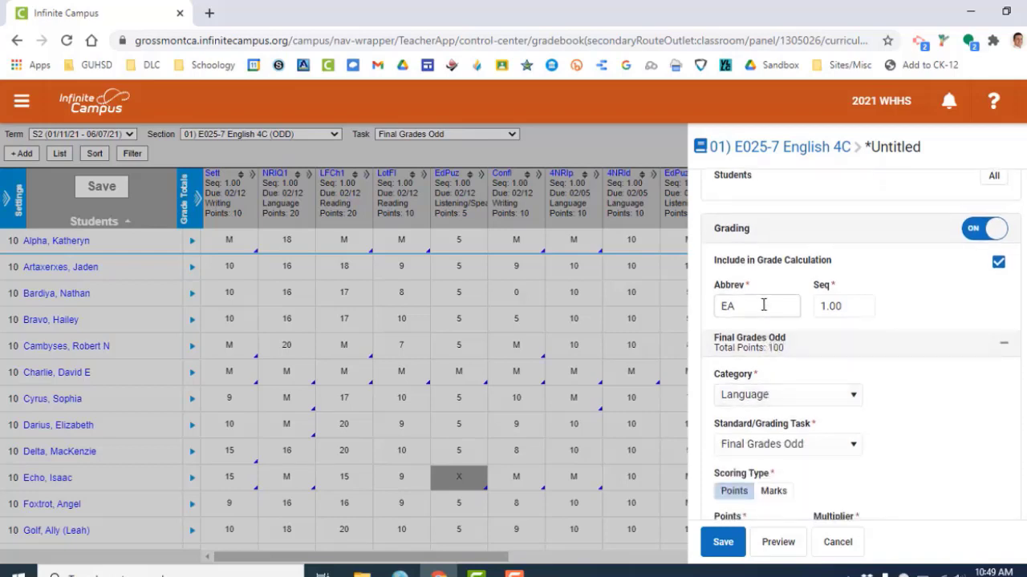
pyautogui.scroll(-1, 774, 313)
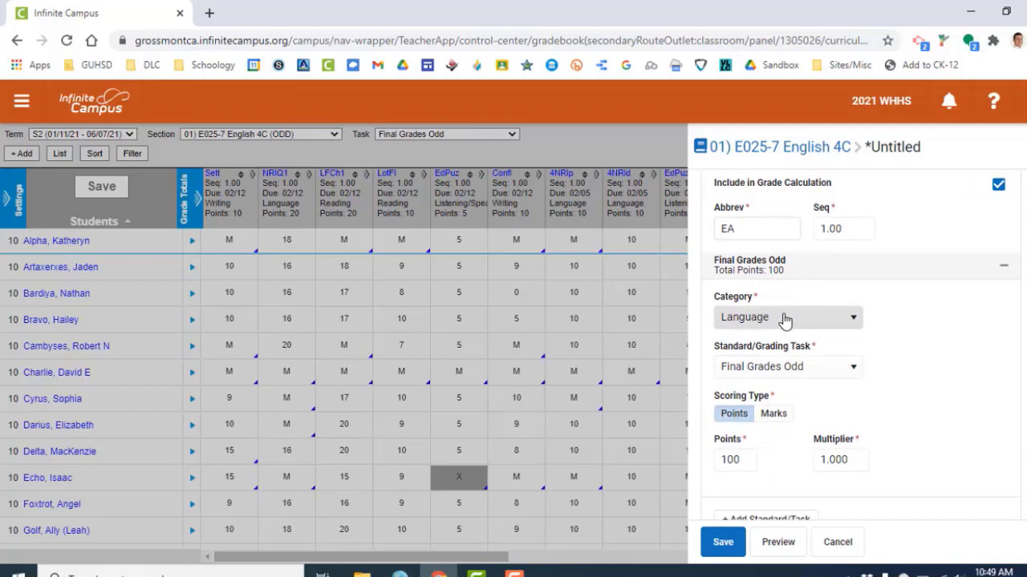
pyautogui.click(785, 319)
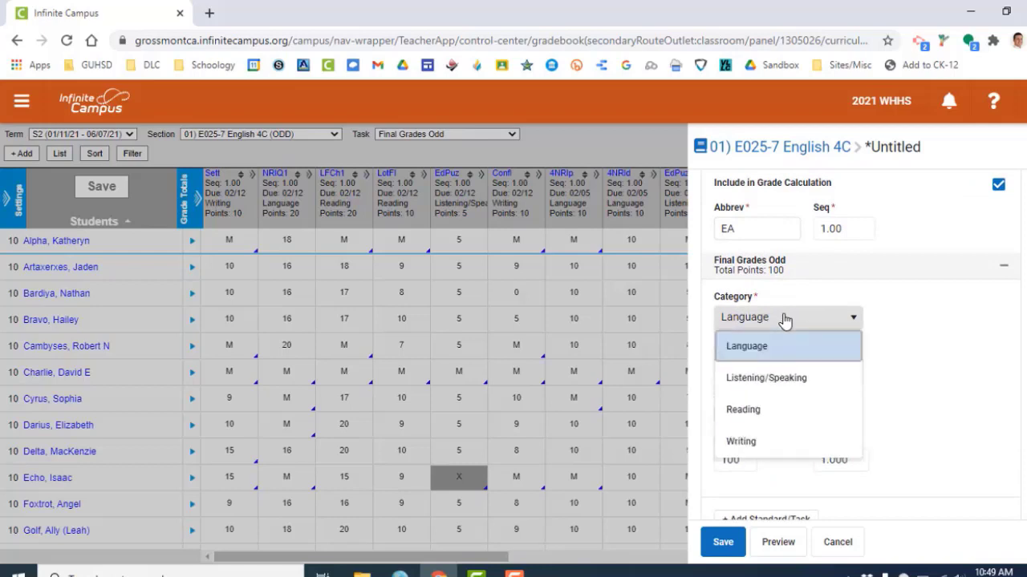
pyautogui.click(770, 382)
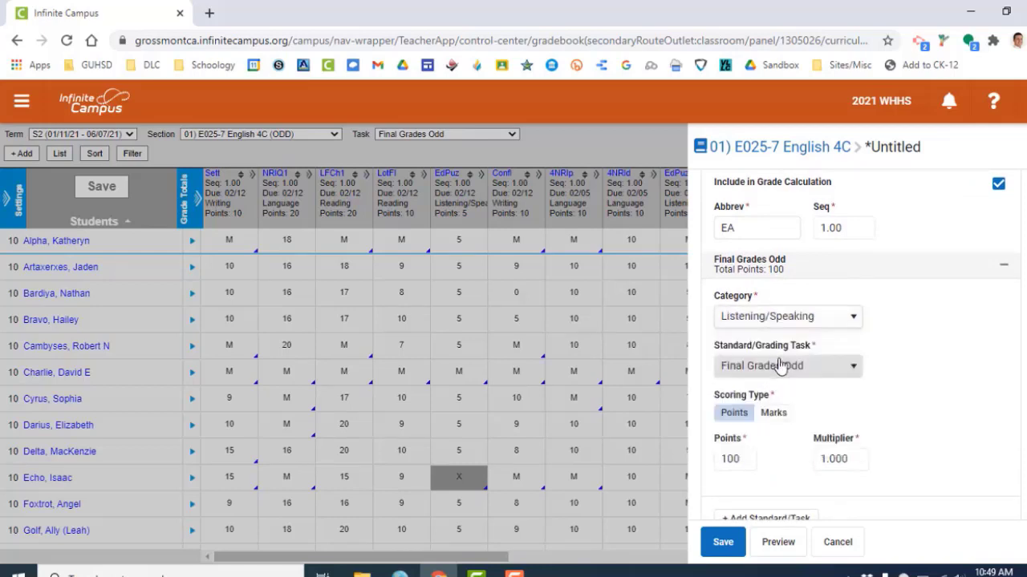
# Set the assignment's points to 5.
pyautogui.scroll(-2, 734, 319)
pyautogui.doubleClick(736, 313)
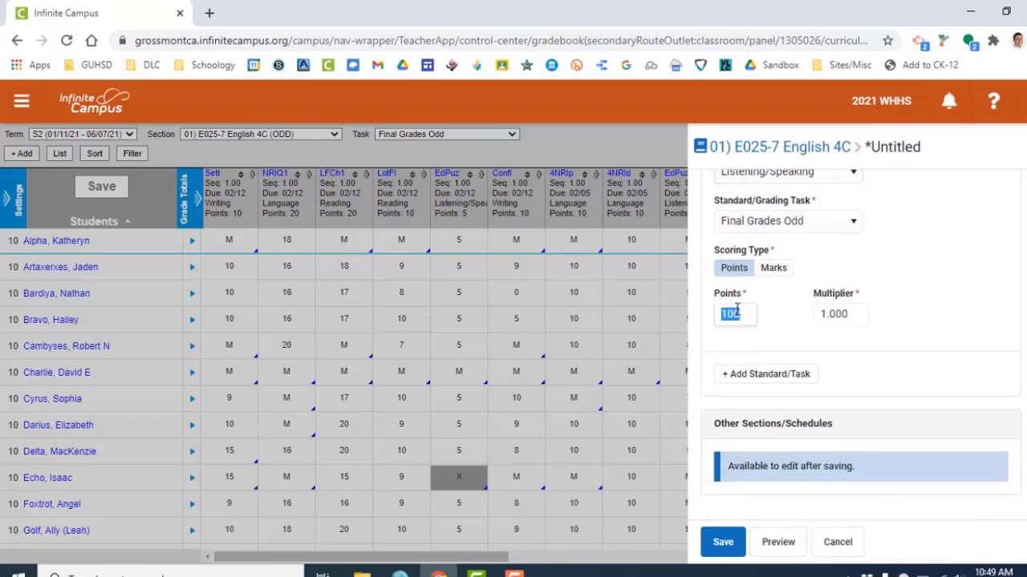
pyautogui.write('5')
# Switch the scoring type to Marks with Y/N marks and save the assignment.
pyautogui.scroll(1, 775, 313)
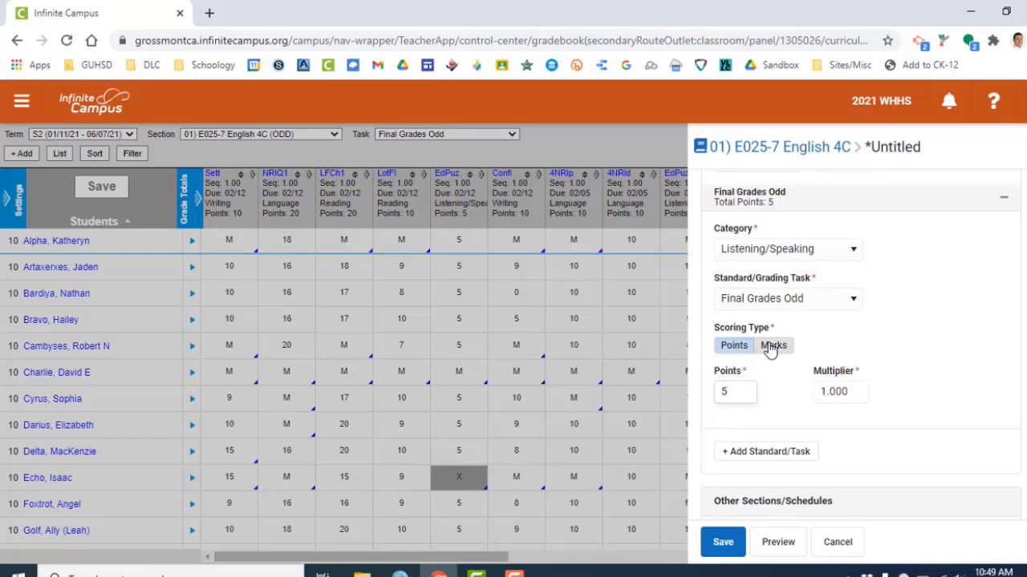
pyautogui.click(770, 346)
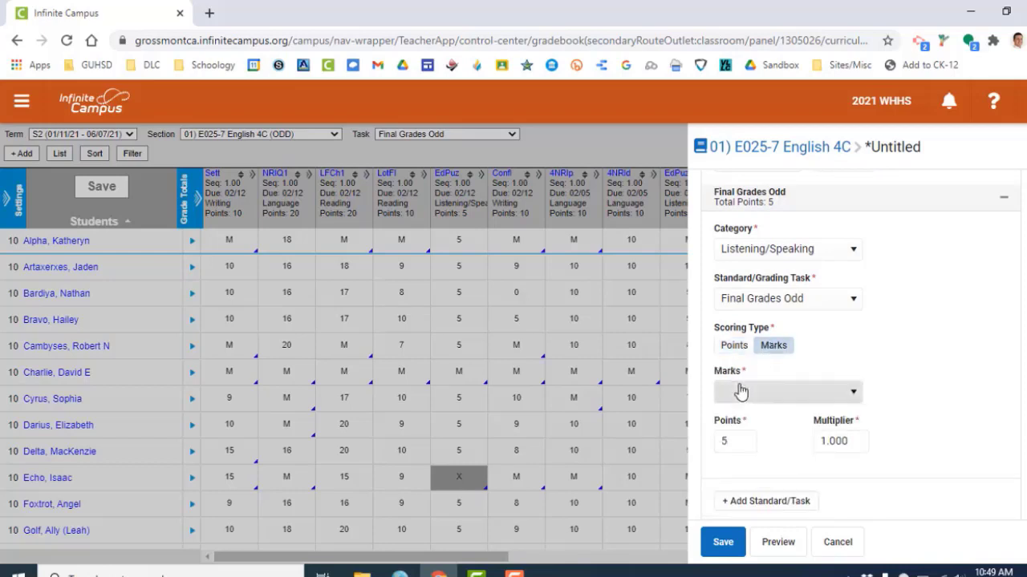
pyautogui.click(739, 393)
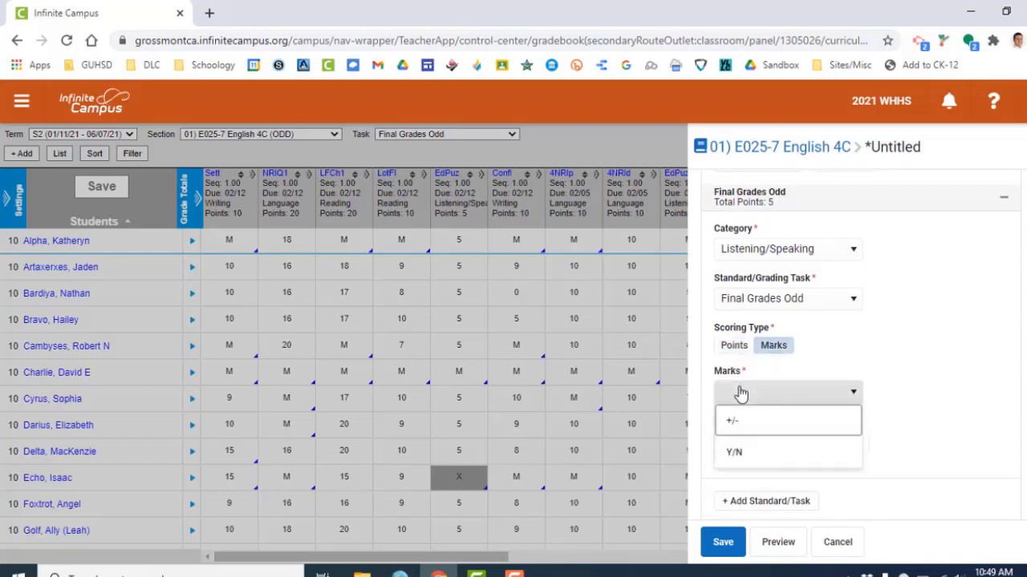
pyautogui.click(736, 454)
pyautogui.scroll(-2, 766, 401)
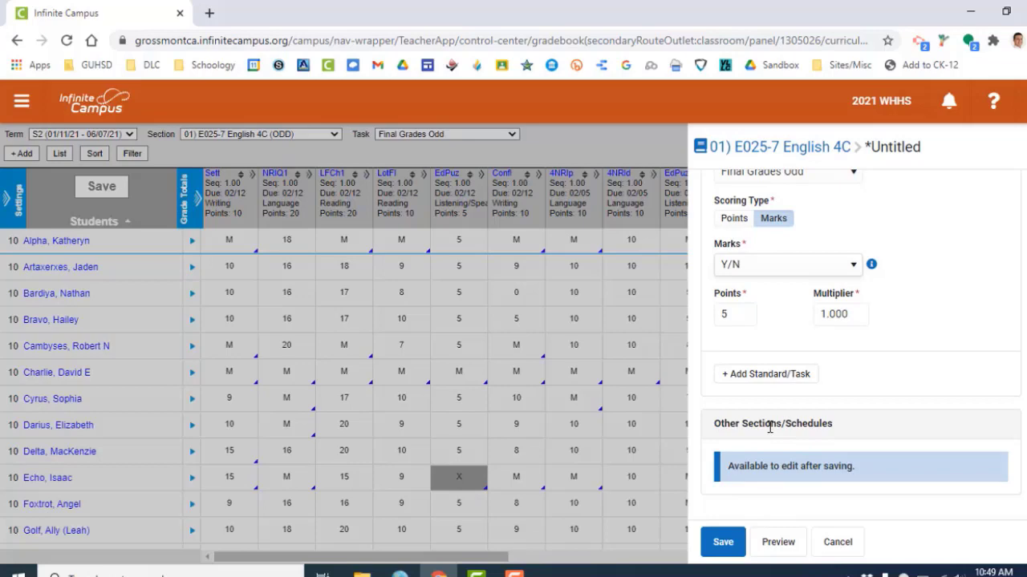
pyautogui.click(723, 546)
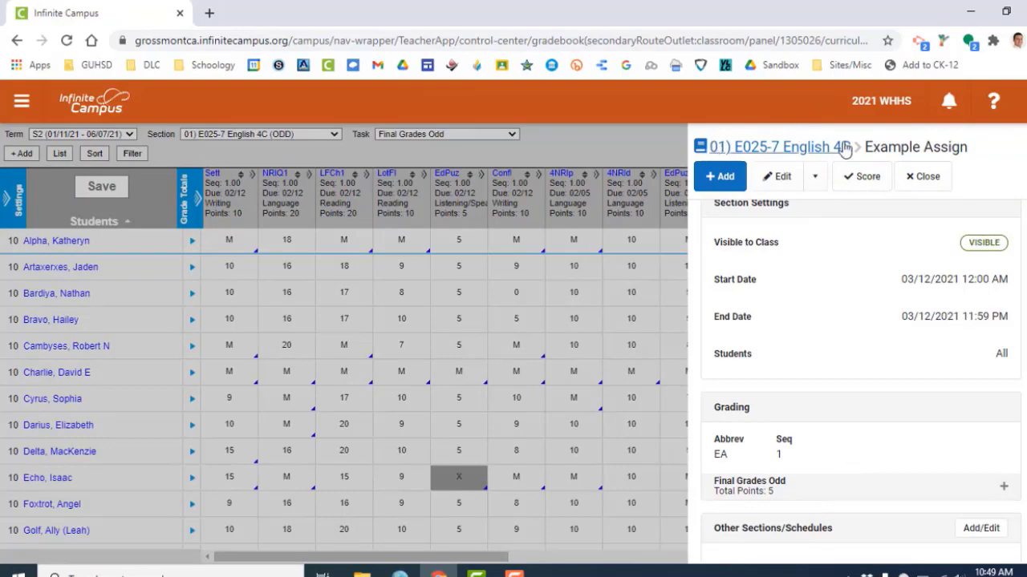
# Close the saved assignment's details panel to return to the gradebook.
pyautogui.scroll(-1, 824, 264)
pyautogui.scroll(2, 928, 197)
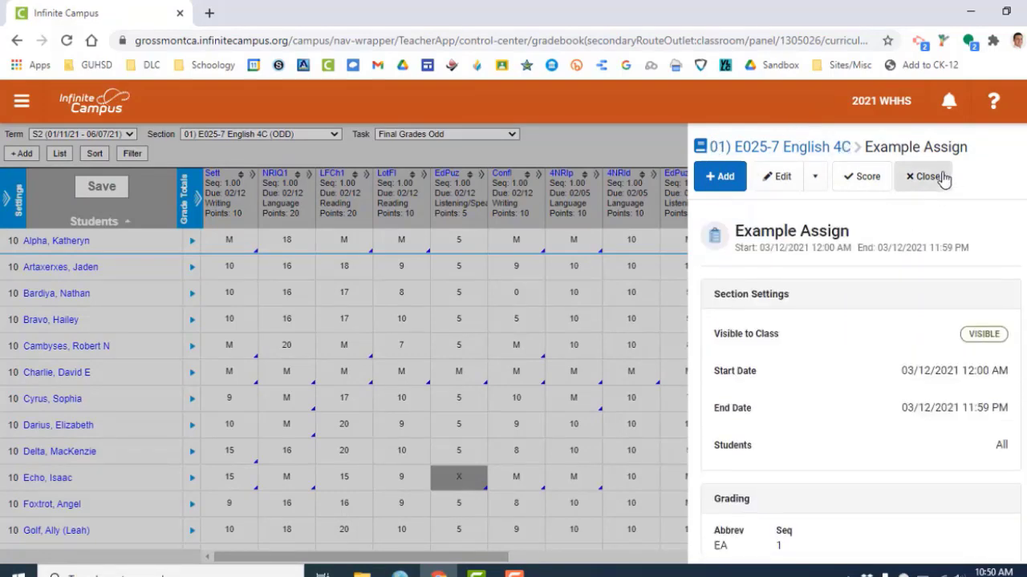
pyautogui.click(931, 177)
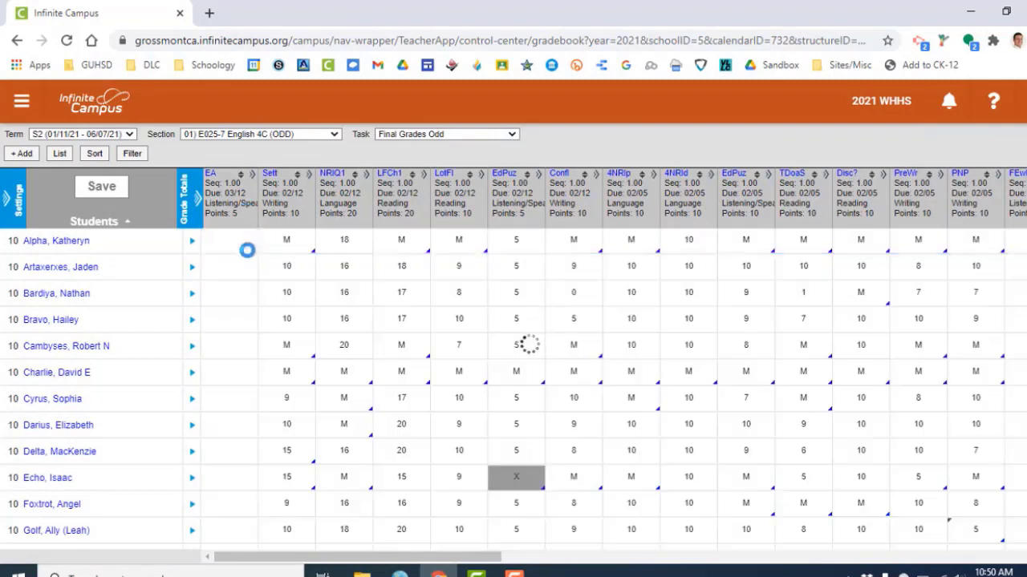
# Enter Y or N marks for the first nine students in the Example Assign column.
pyautogui.click(229, 240)
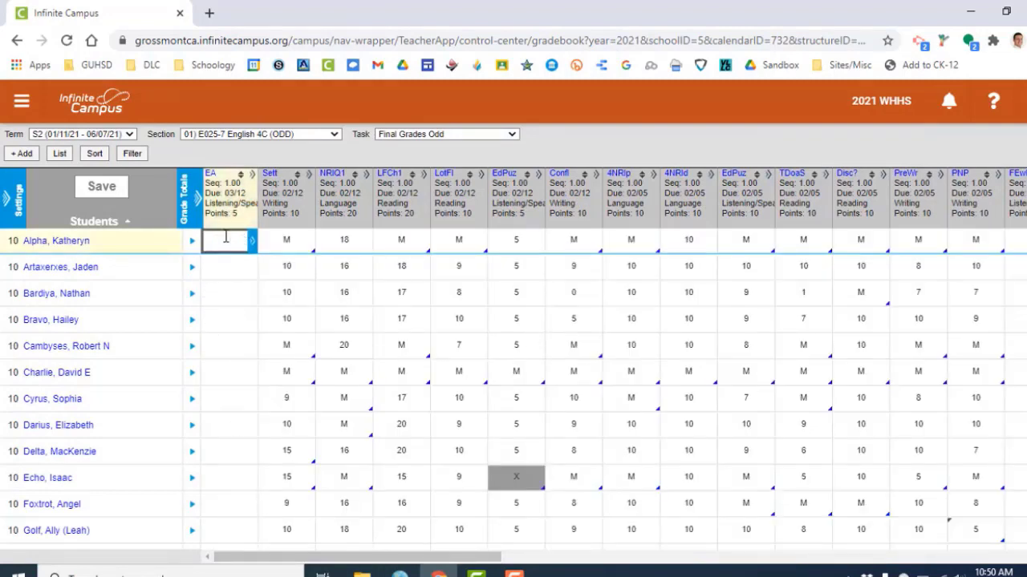
pyautogui.write('M')
pyautogui.press('Return')
pyautogui.write('N')
pyautogui.press('Return')
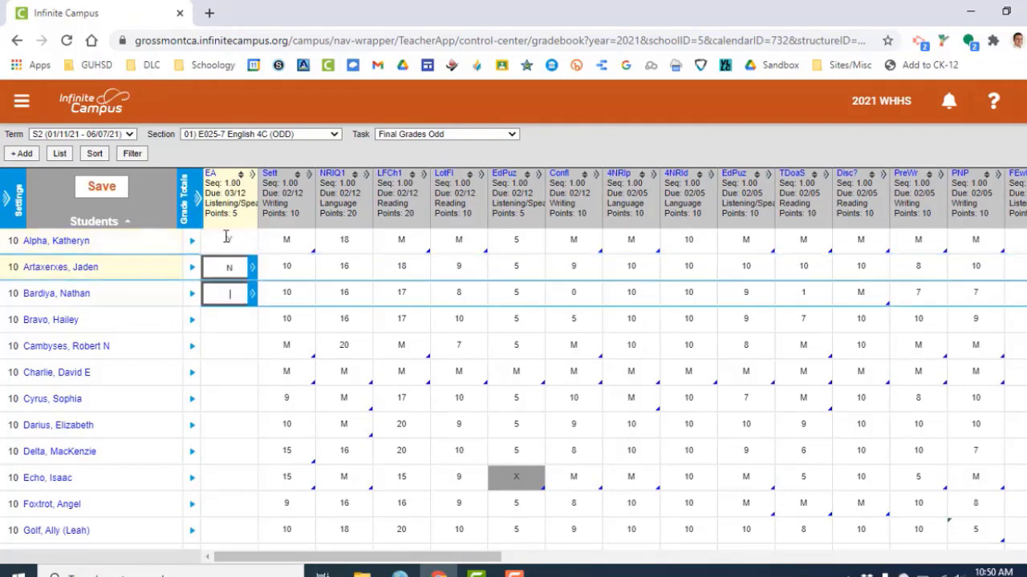
pyautogui.write('y')
pyautogui.press('Return')
pyautogui.write('y')
pyautogui.press('Return')
pyautogui.write('y')
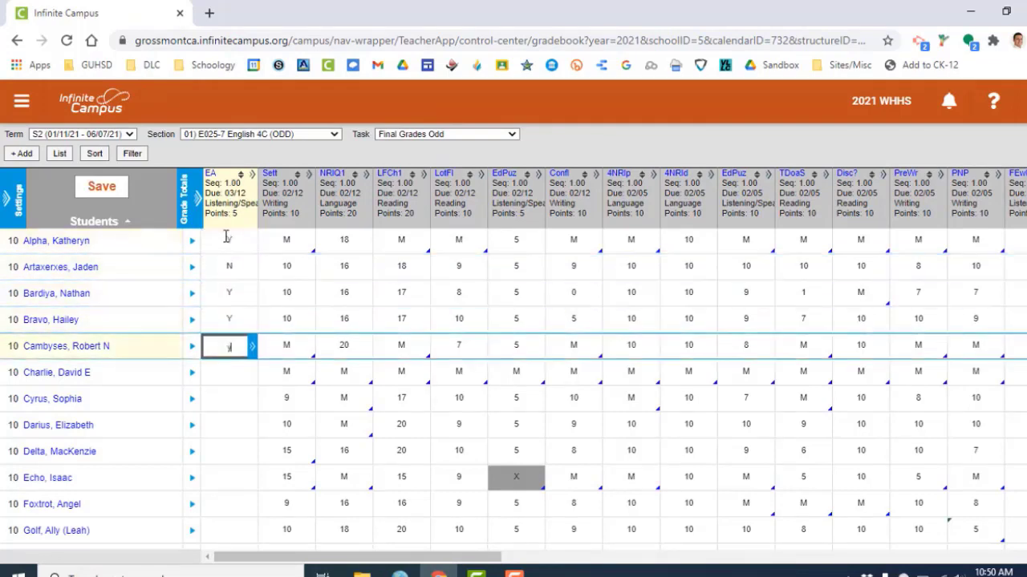
pyautogui.press('Return')
pyautogui.write('n')
pyautogui.press('Return')
pyautogui.write('y')
pyautogui.press('Return')
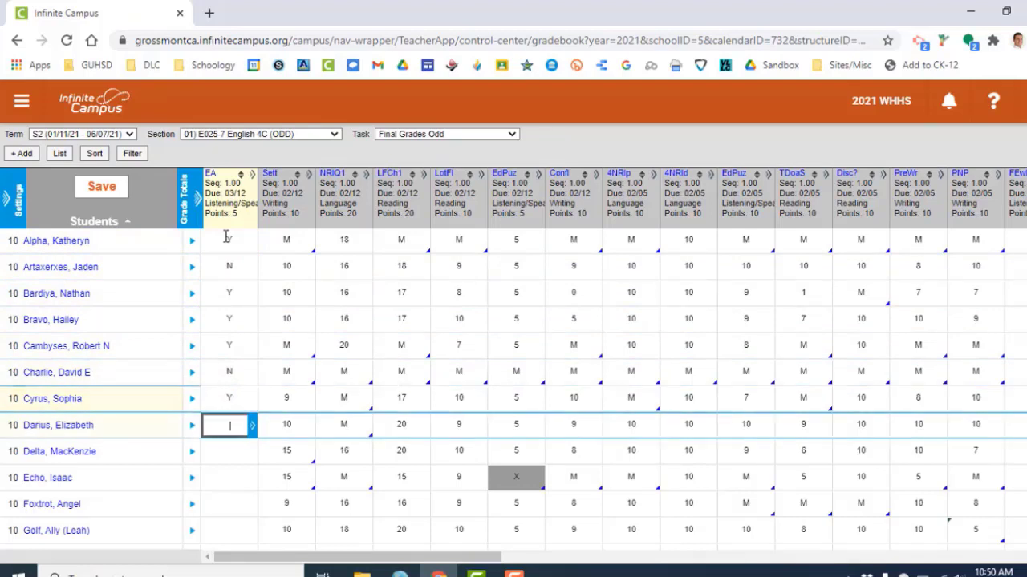
pyautogui.write('y')
pyautogui.press('Return')
pyautogui.write('y')
pyautogui.press('Return')
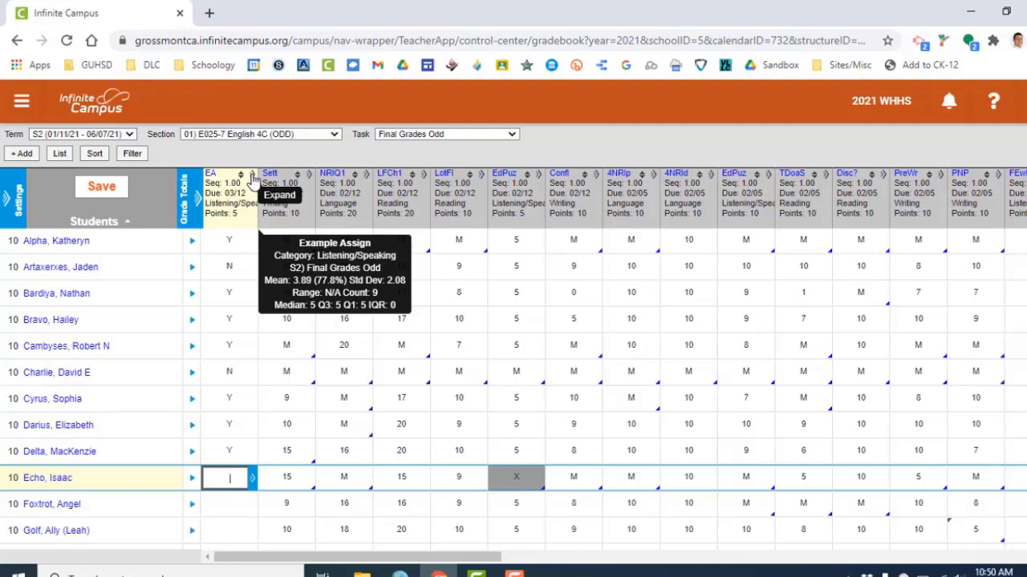
# Expand the Example Assign column and open Fill Scores/Comments, saving the pending marks first.
pyautogui.click(252, 175)
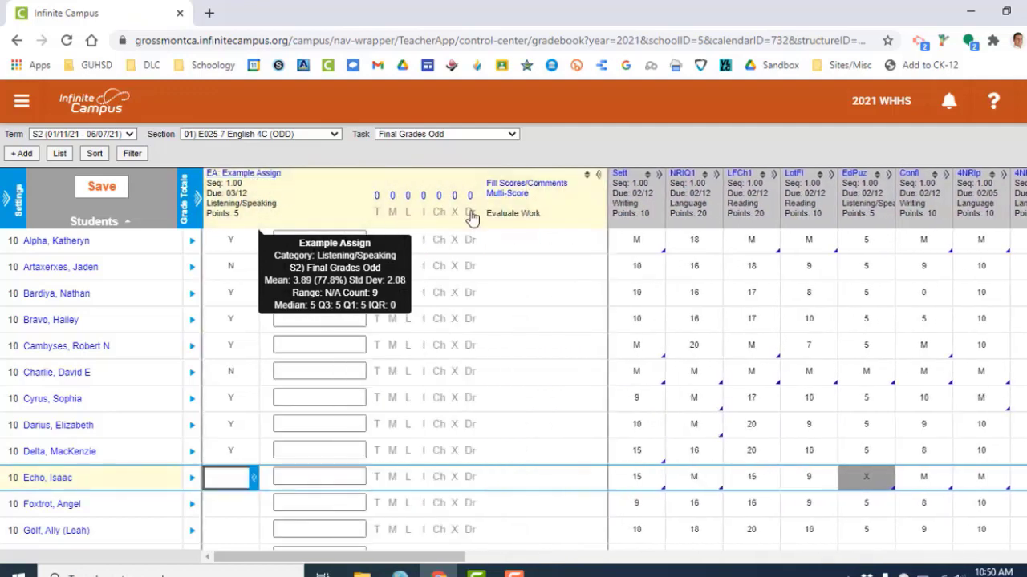
pyautogui.click(507, 186)
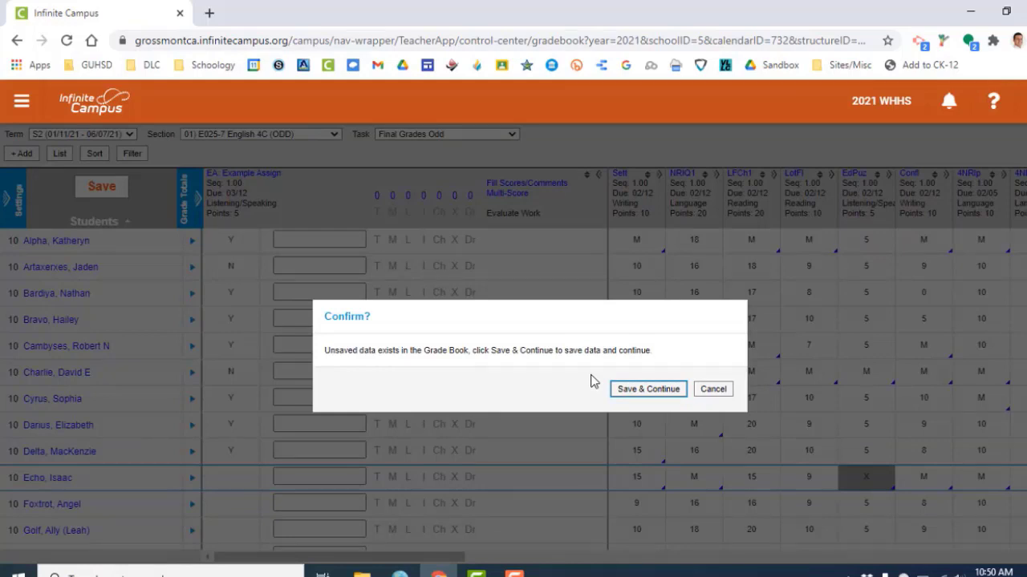
pyautogui.click(630, 393)
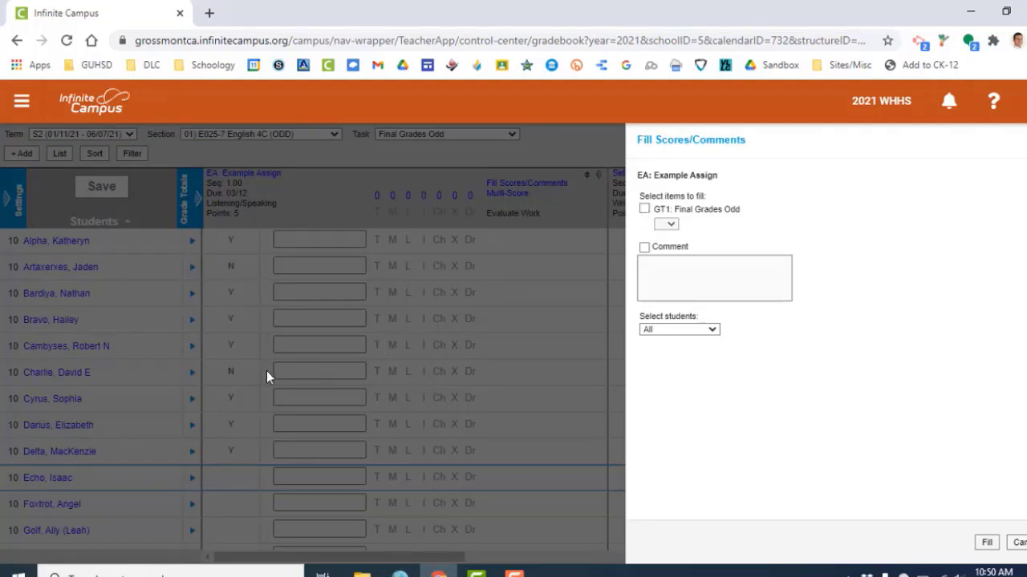
# Fill the Final Grades Odd mark Y for all students with empty scores.
pyautogui.click(644, 209)
pyautogui.click(666, 223)
pyautogui.click(665, 239)
pyautogui.click(658, 329)
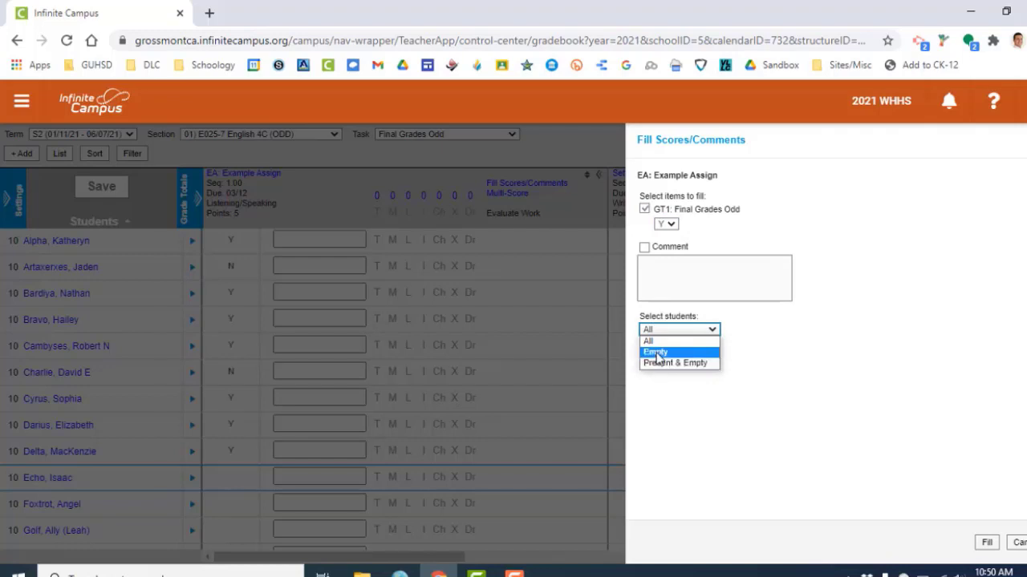
pyautogui.click(658, 353)
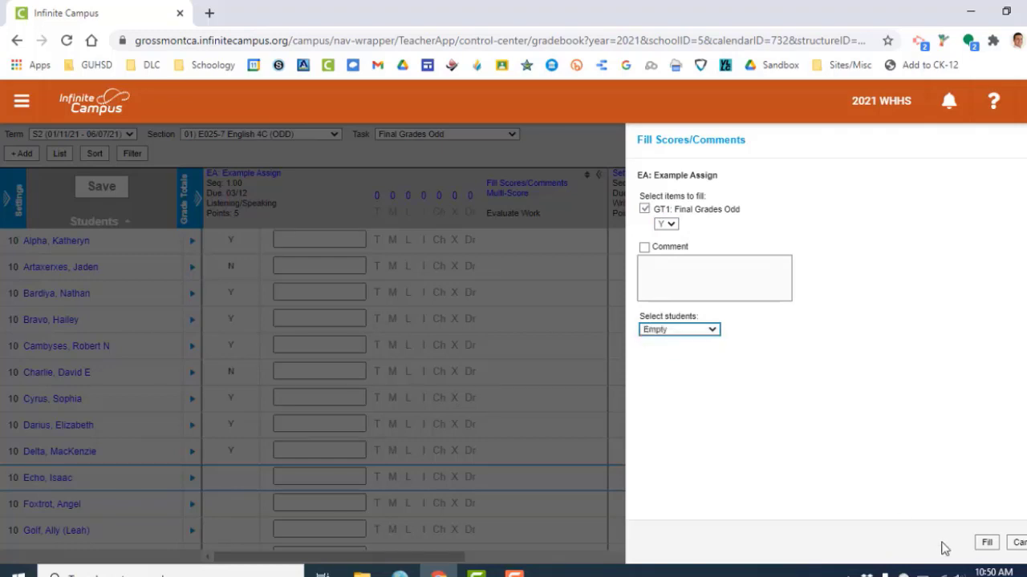
pyautogui.click(982, 543)
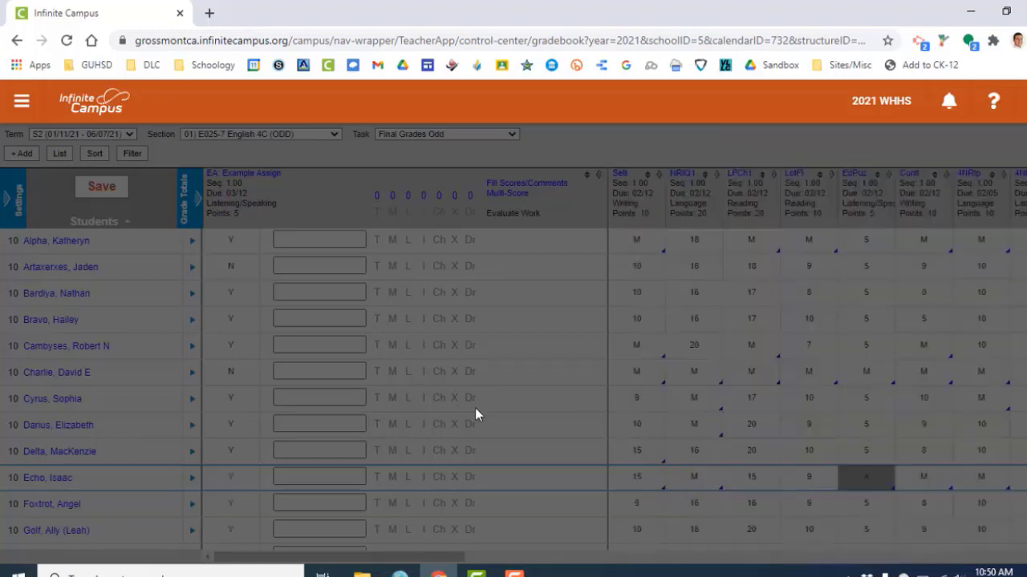
# Add the comment "sent new copy home" for the second student.
pyautogui.scroll(-3, 475, 407)
pyautogui.scroll(3, 305, 449)
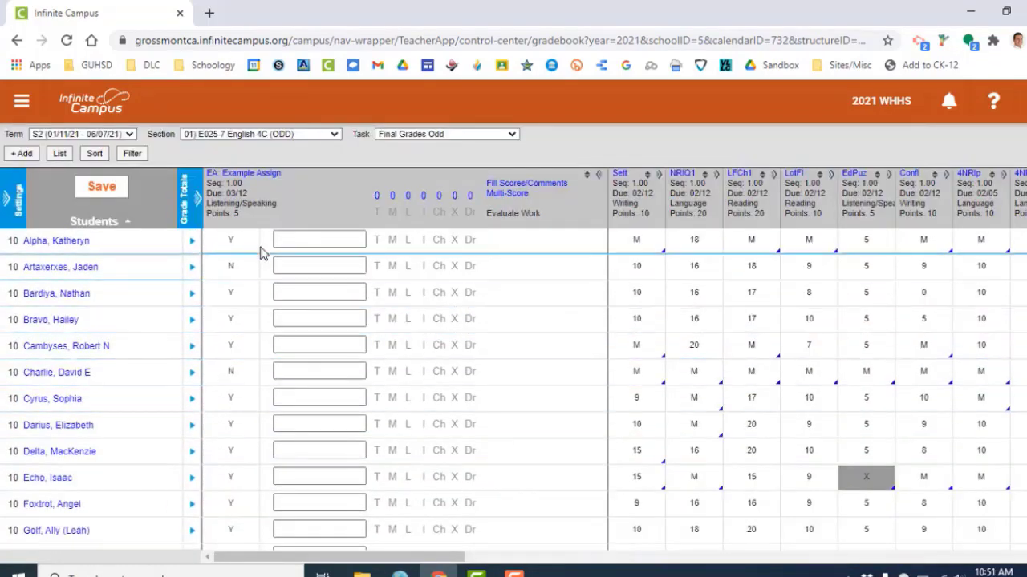
pyautogui.click(296, 266)
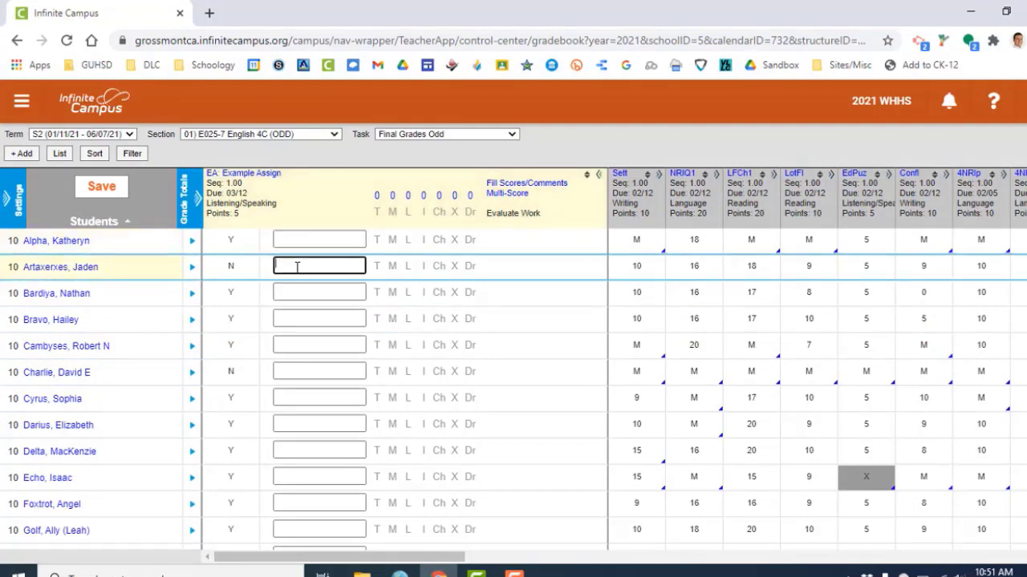
pyautogui.write('sent new copy home')
# Add the comment "3/1 re-graded - all good!" for the third student.
pyautogui.click(302, 295)
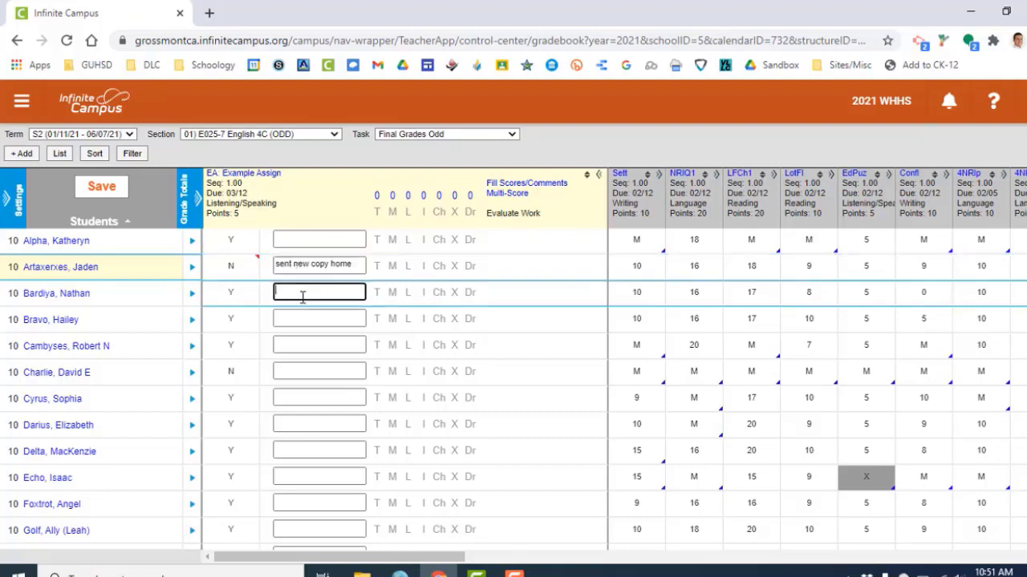
pyautogui.write('3')
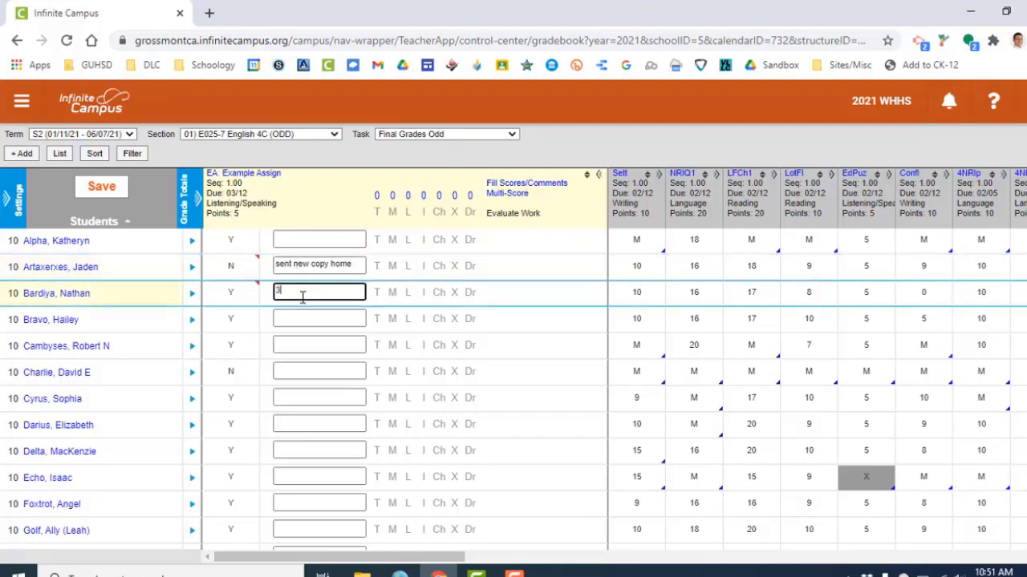
pyautogui.write('/1 re-grad')
pyautogui.press('BackSpace')
pyautogui.press('BackSpace')
pyautogui.write('raded - all good!')
# Add the comment "3/1 re-graded, still needs ....." for the sixth student.
pyautogui.click(284, 370)
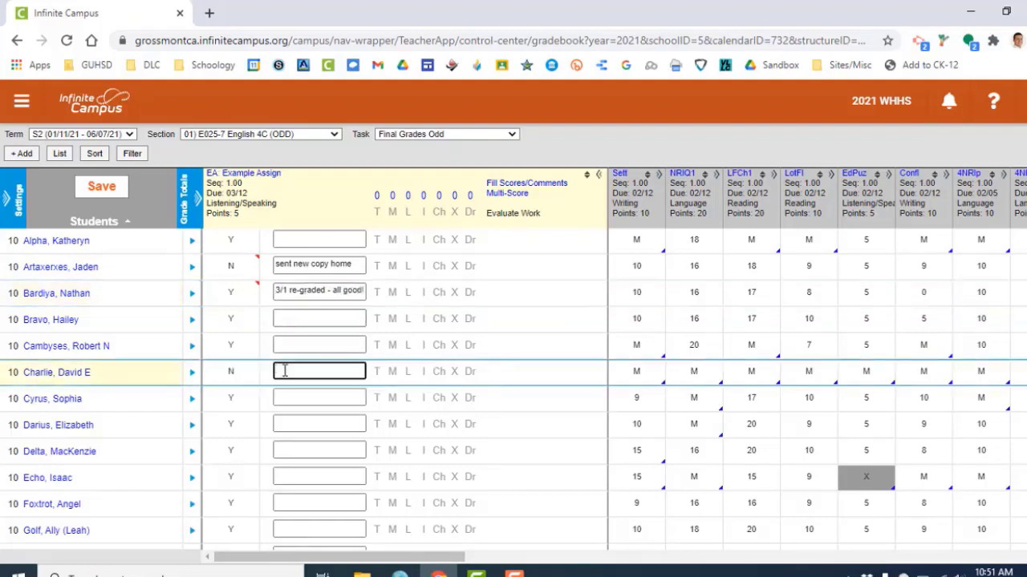
pyautogui.write('3/1 re-graded')
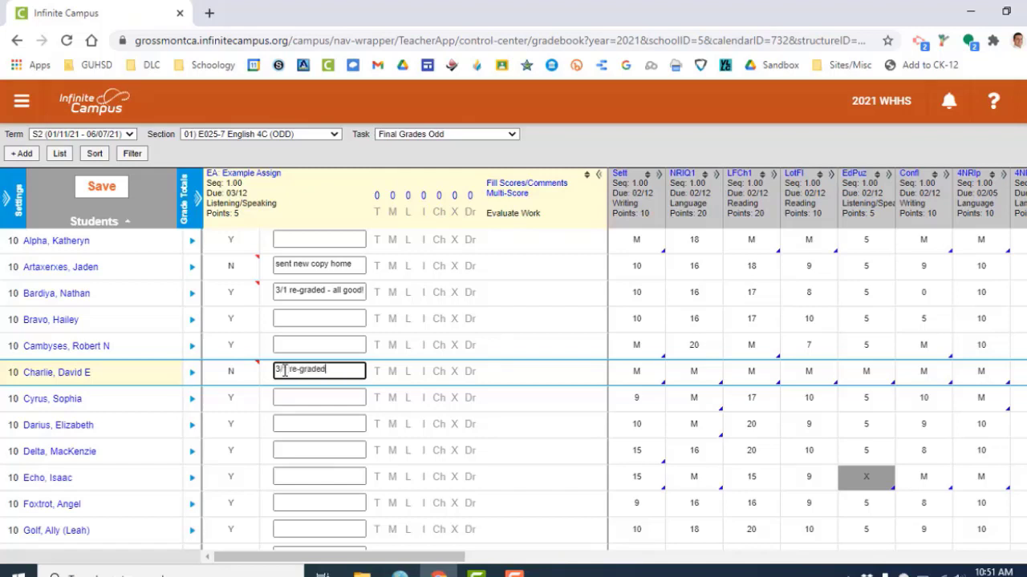
pyautogui.write(', still needs .....')
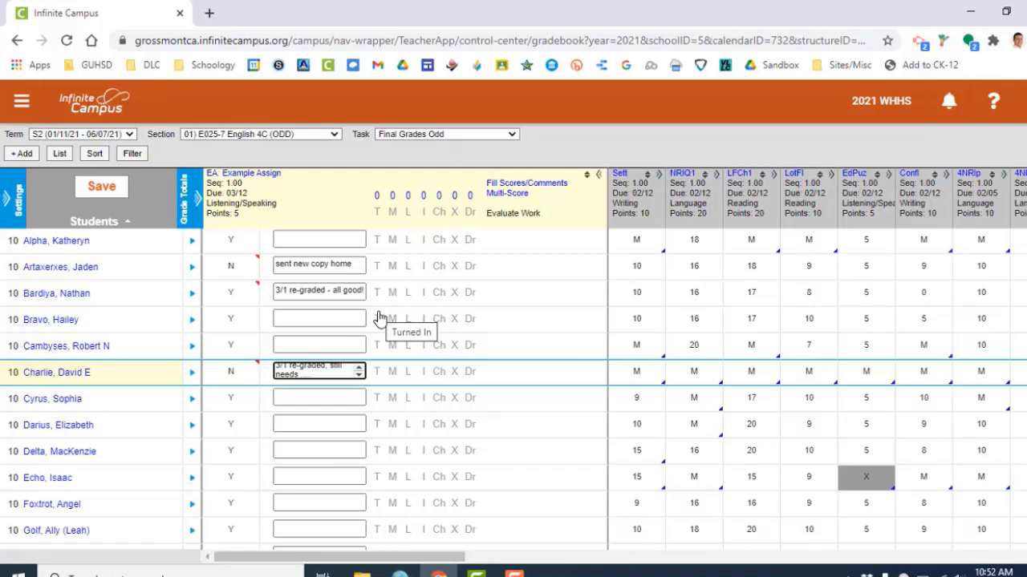
# Save the gradebook and acknowledge the saved notice.
pyautogui.click(110, 187)
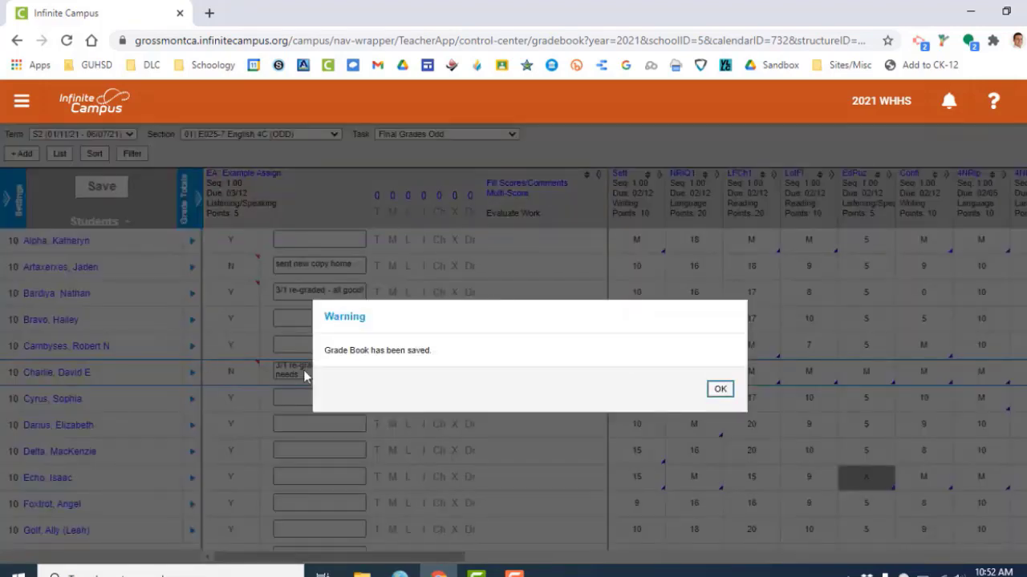
pyautogui.click(720, 389)
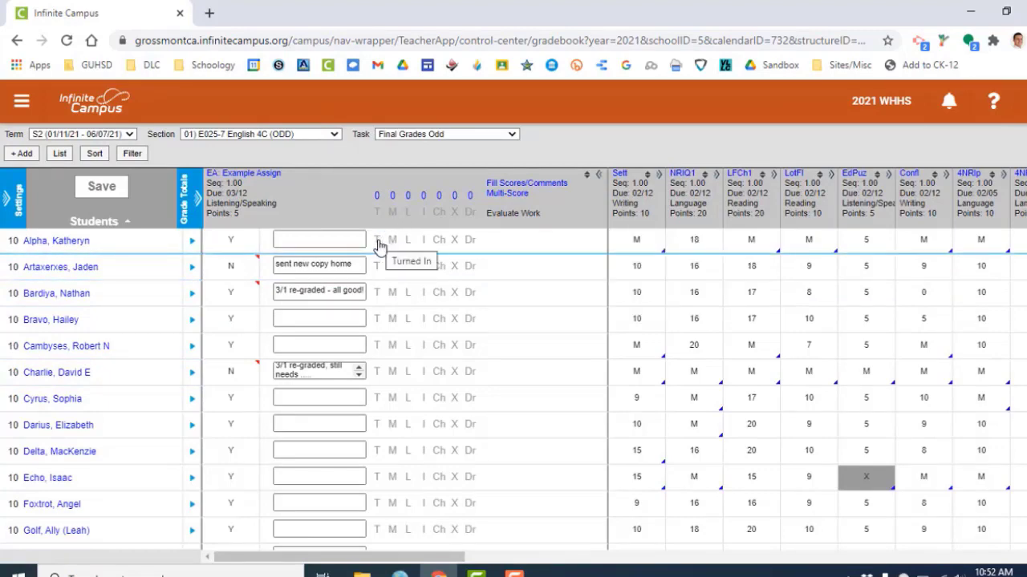
# Flag the fourth student's Example Assign as Turned In and the seventh student's as Missing, accepting the score clearing.
pyautogui.scroll(-2, 408, 343)
pyautogui.scroll(-2, 411, 345)
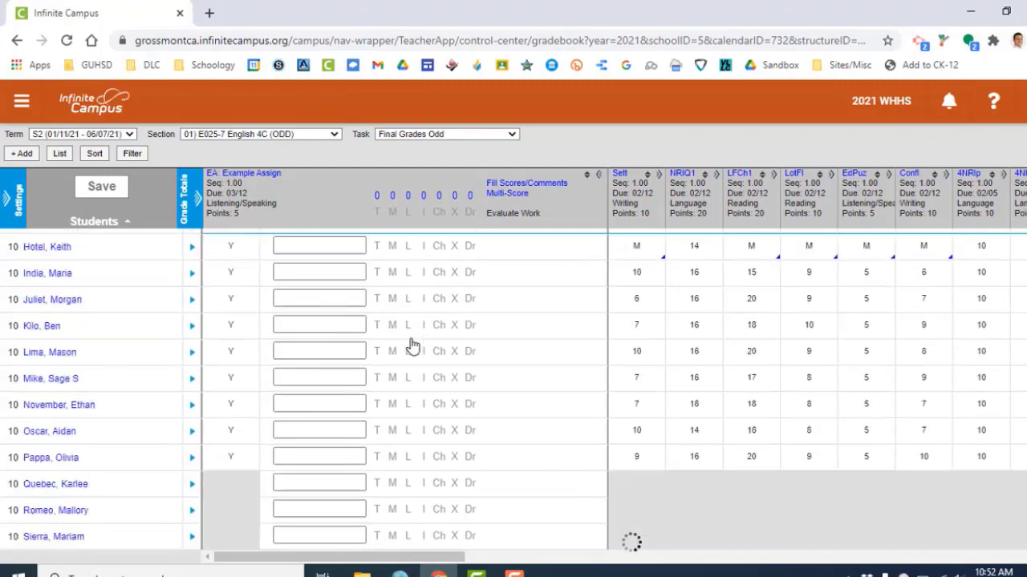
pyautogui.scroll(-4, 411, 345)
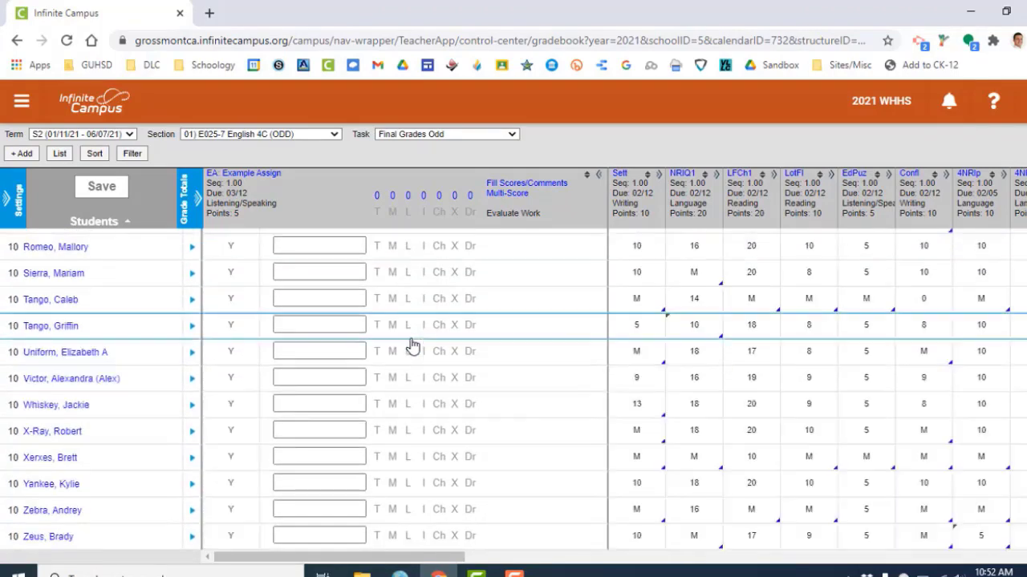
pyautogui.scroll(10, 411, 345)
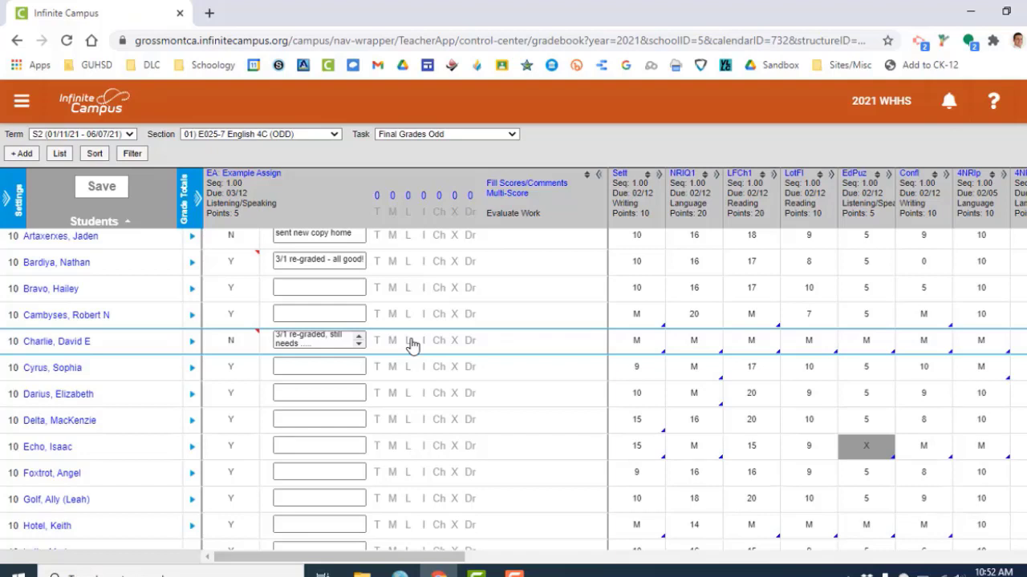
pyautogui.click(377, 289)
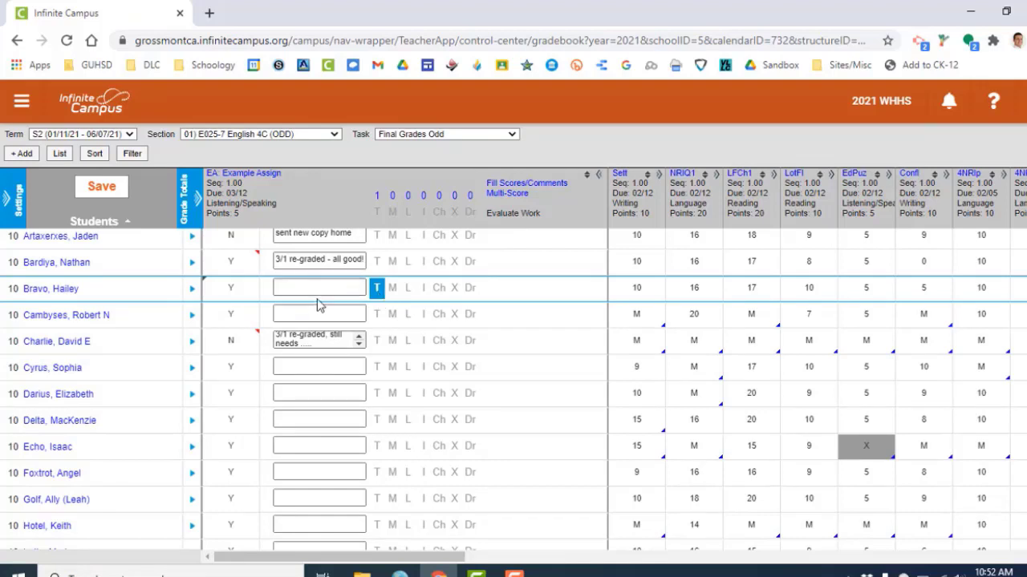
pyautogui.click(392, 369)
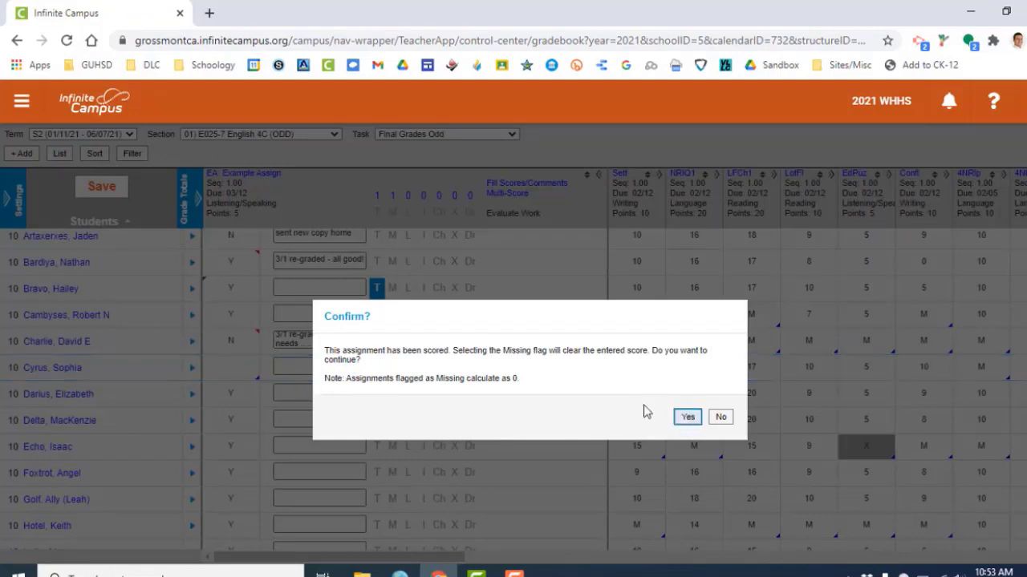
pyautogui.click(688, 416)
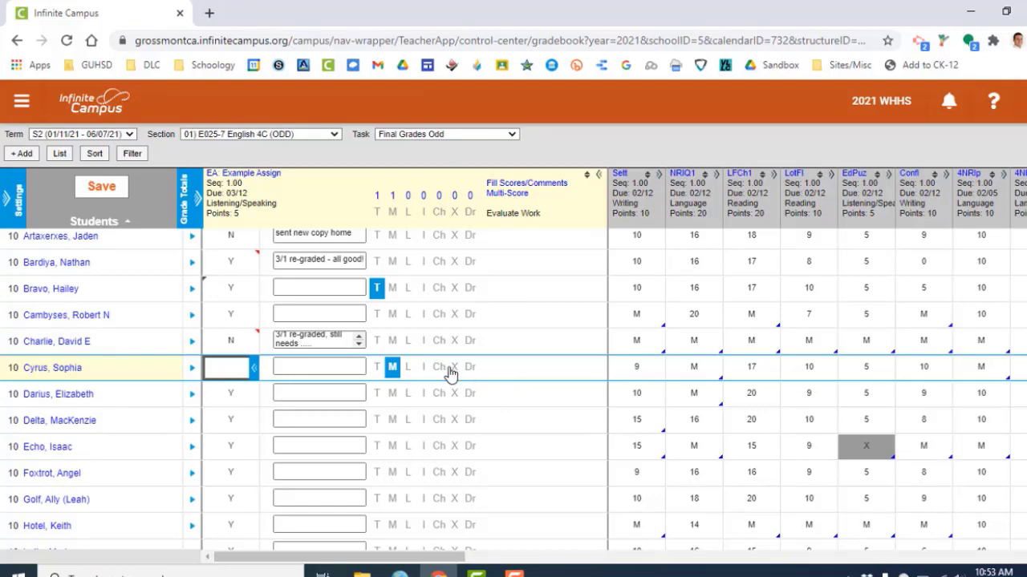
# Enter a Sett score of 8 for the fifth student and remove that student's Missing flag.
pyautogui.scroll(-2, 453, 371)
pyautogui.scroll(3, 437, 333)
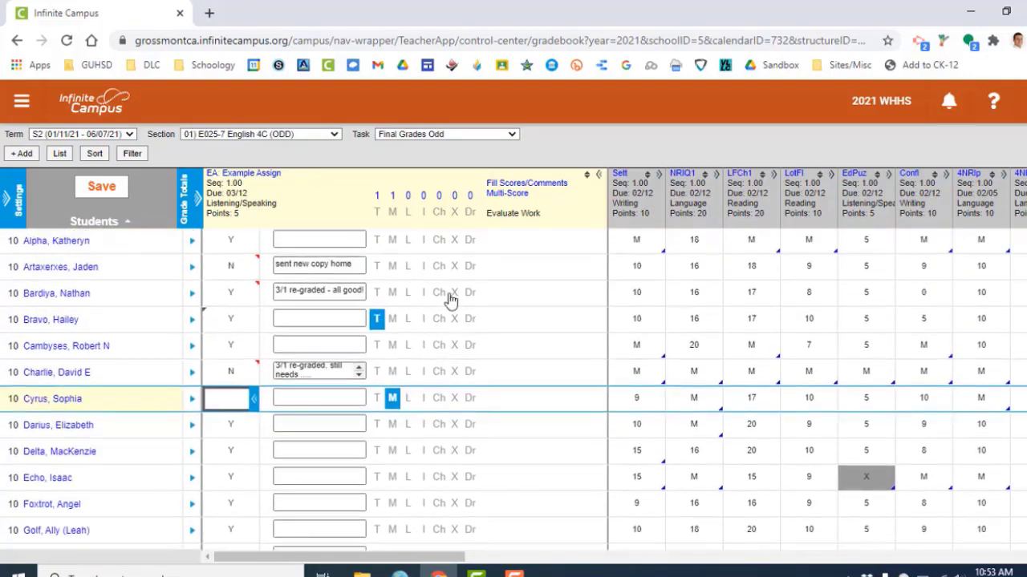
pyautogui.click(596, 175)
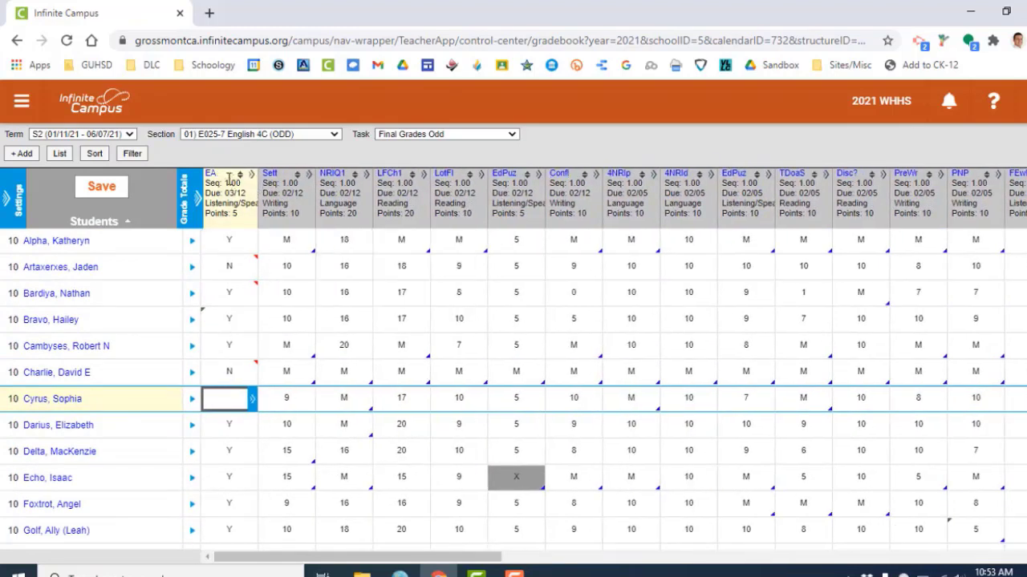
pyautogui.click(295, 318)
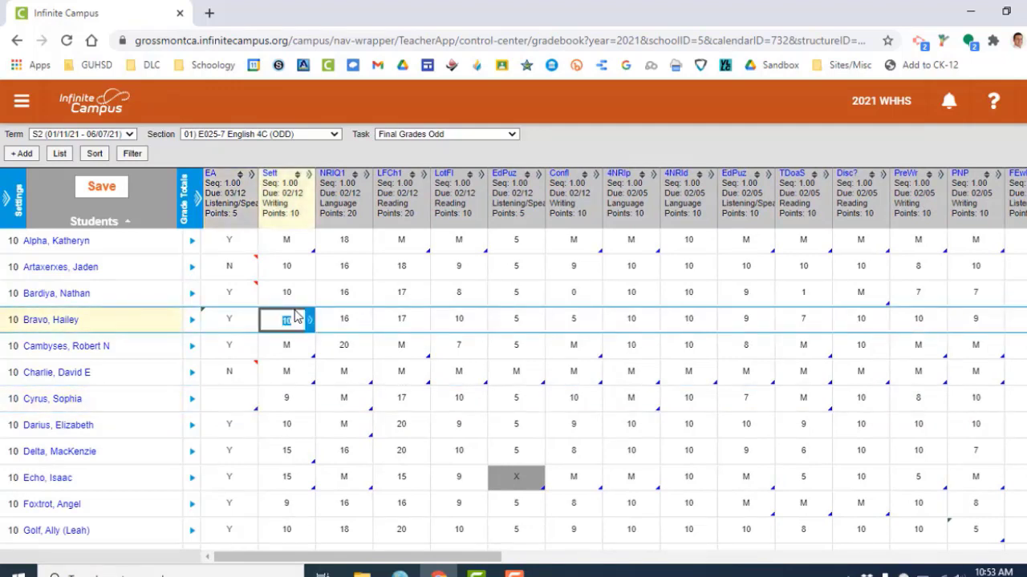
pyautogui.press('Return')
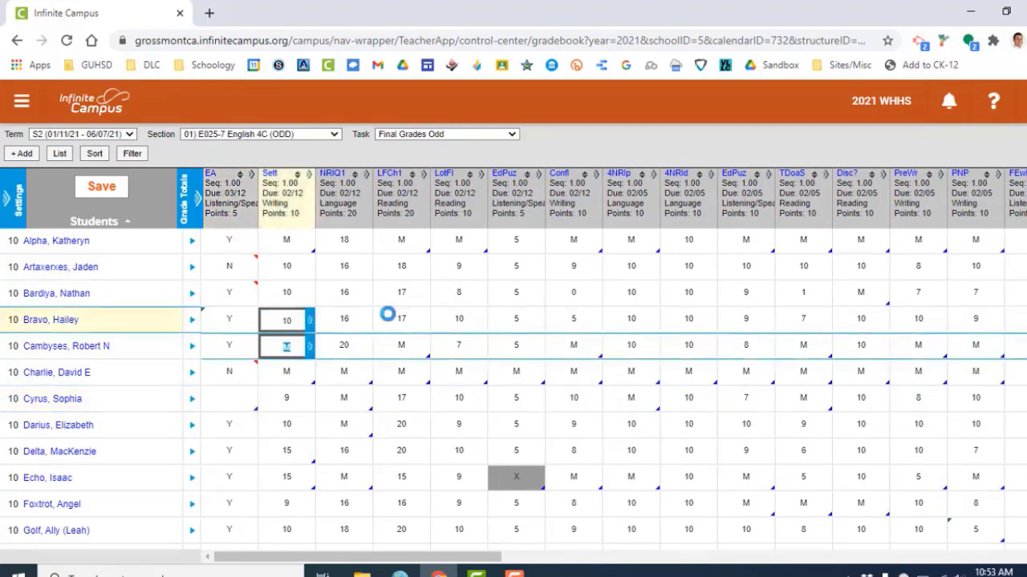
pyautogui.write('8')
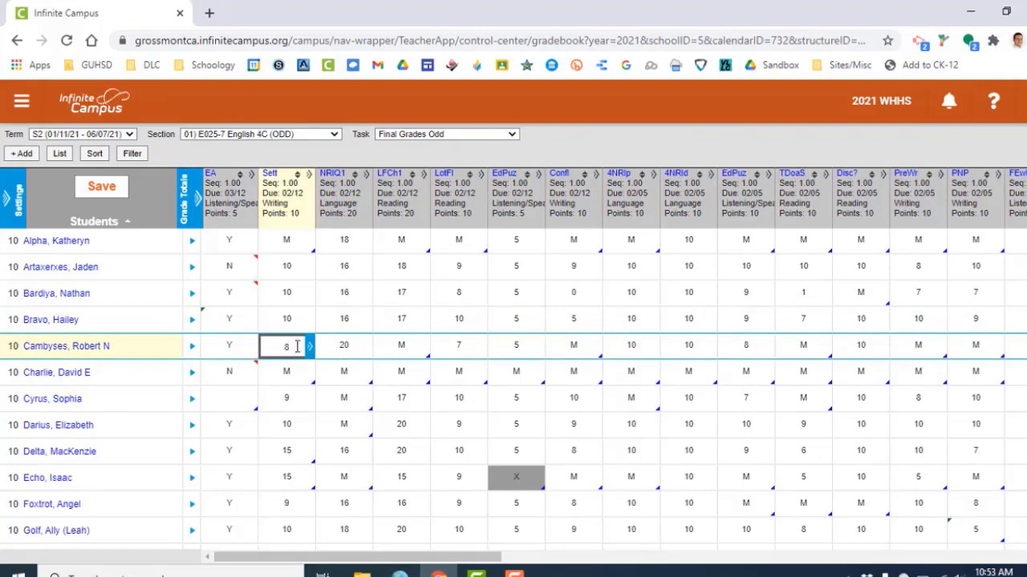
pyautogui.press('Return')
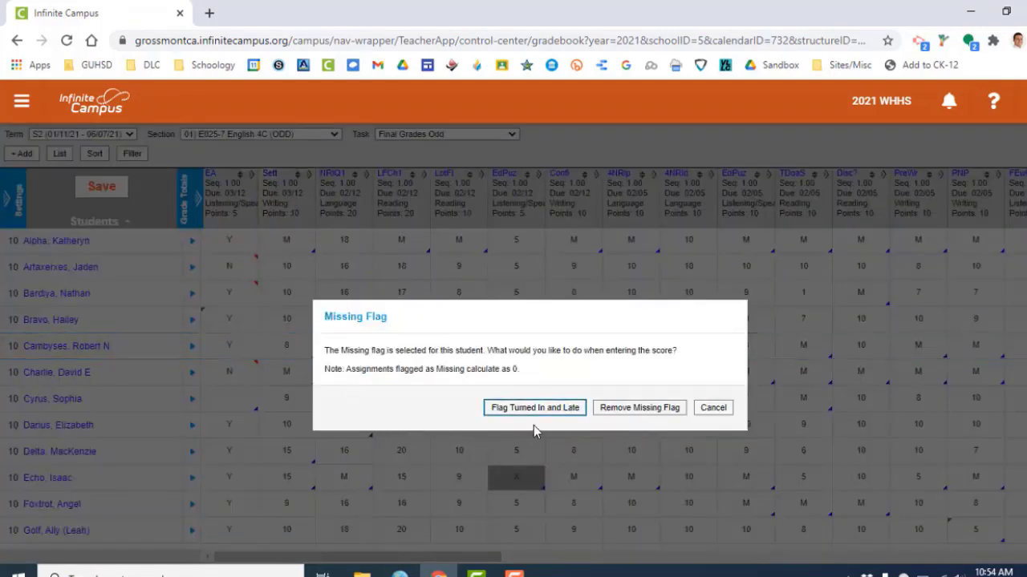
pyautogui.click(625, 409)
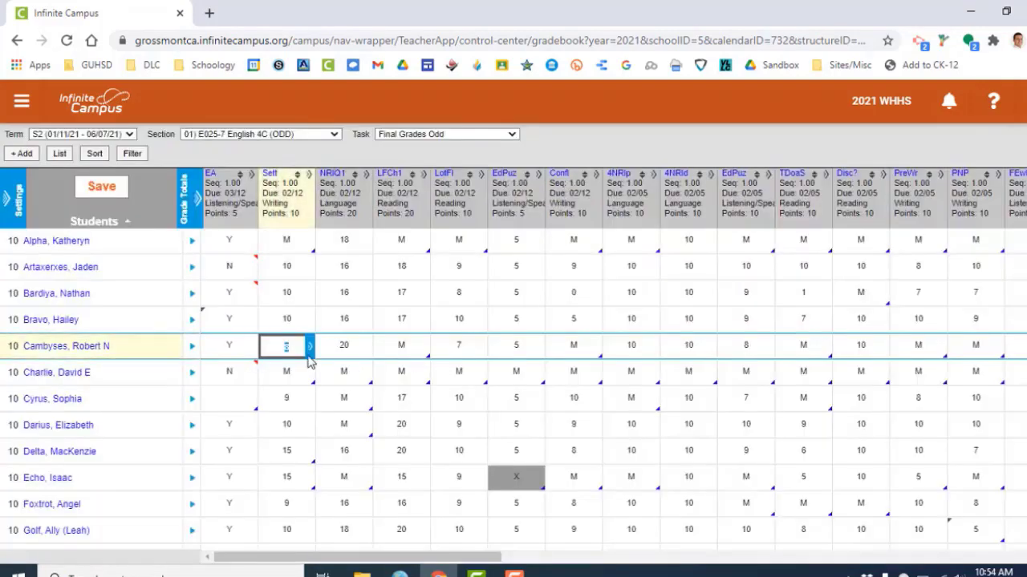
# Add the comment "kjhlkhl" to the fifth student's Sett score and save the gradebook.
pyautogui.click(351, 347)
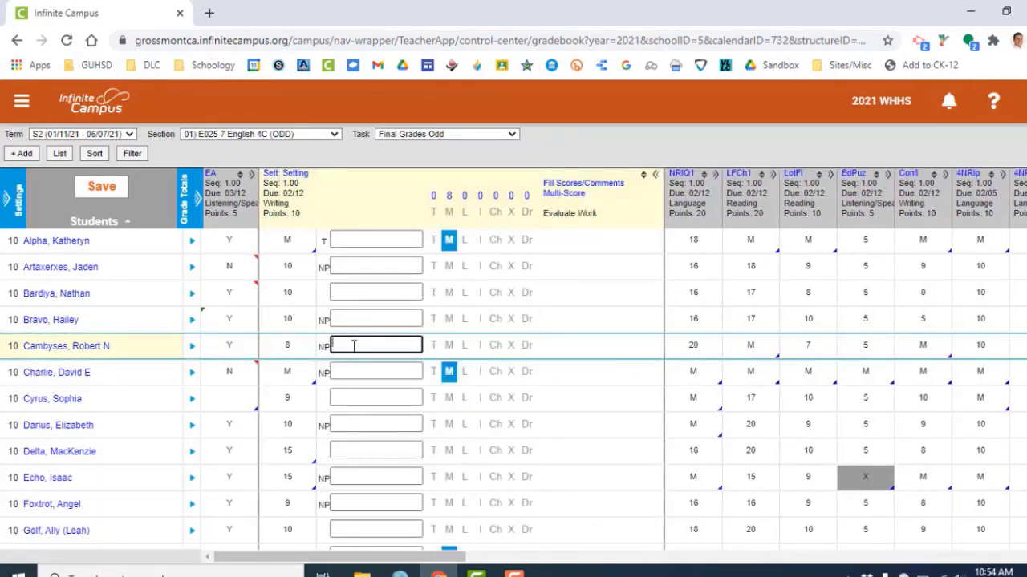
pyautogui.write('kjhkltf')
pyautogui.click(113, 189)
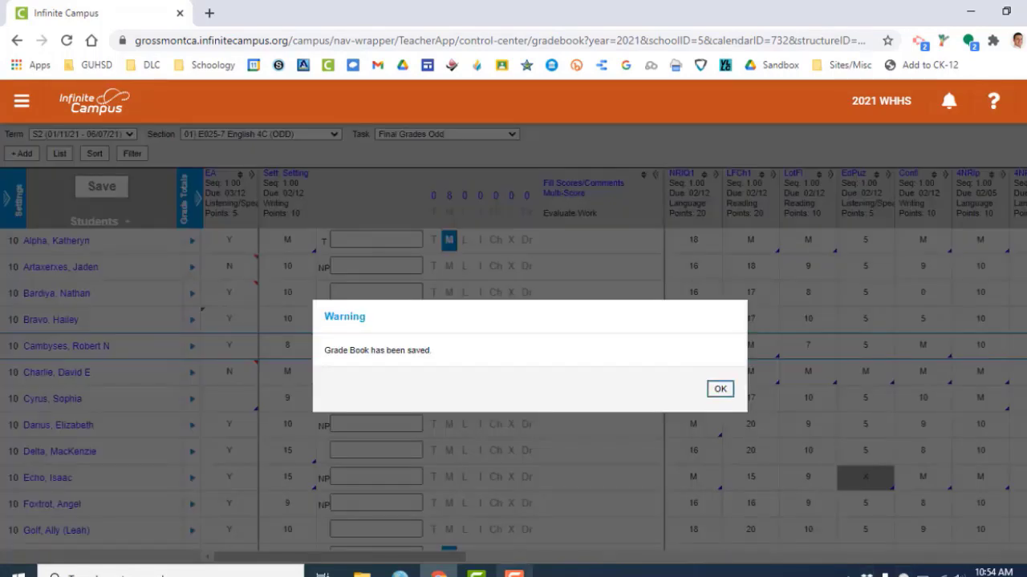
pyautogui.click(719, 389)
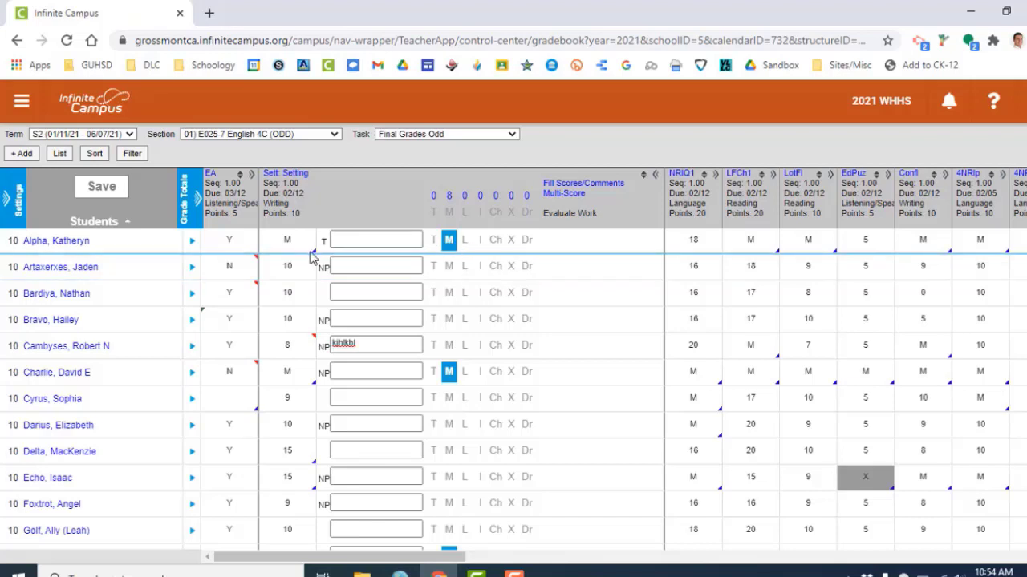
# Open Fill Scores/Comments for the Sett assignment.
pyautogui.click(344, 267)
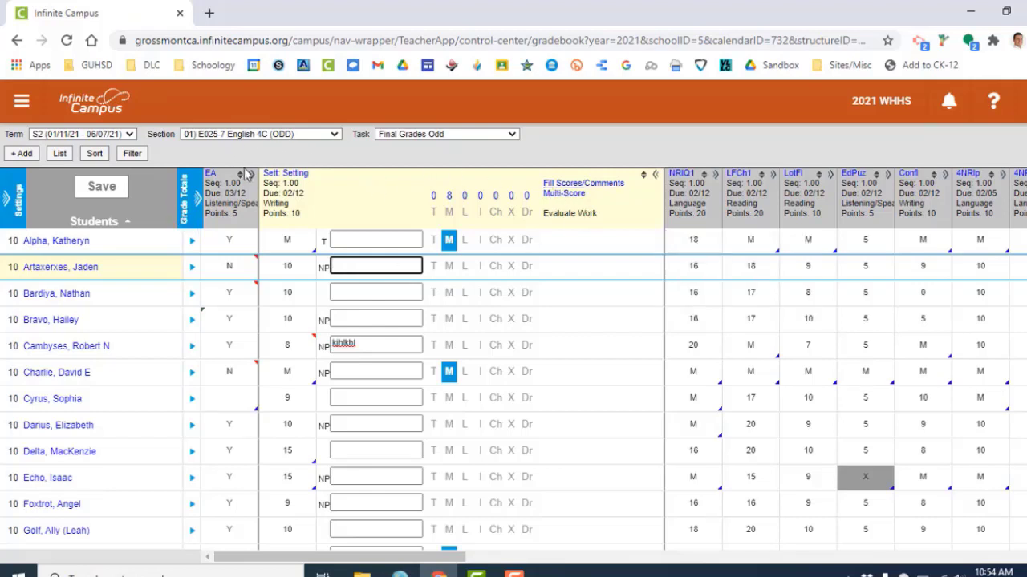
pyautogui.click(557, 185)
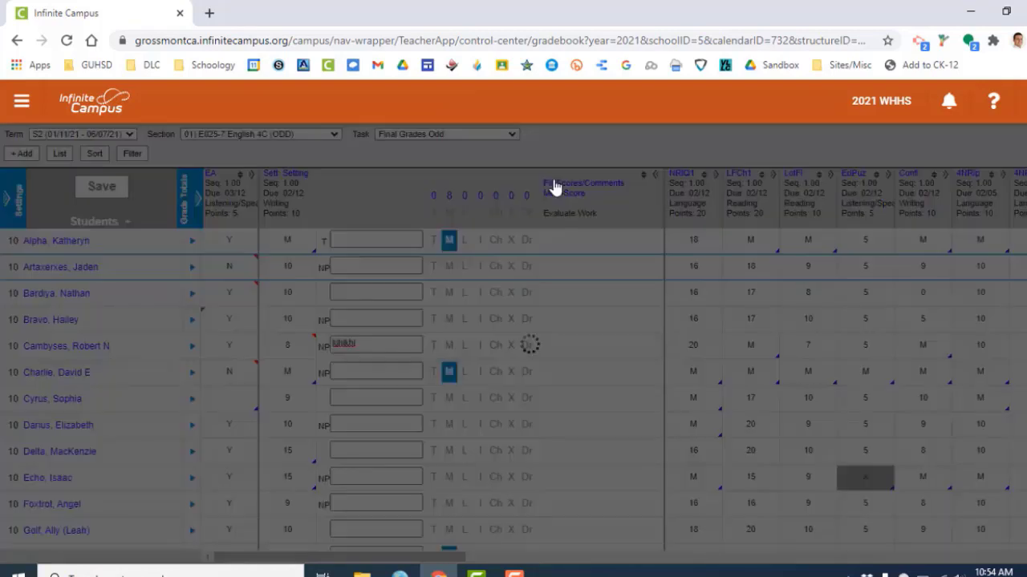